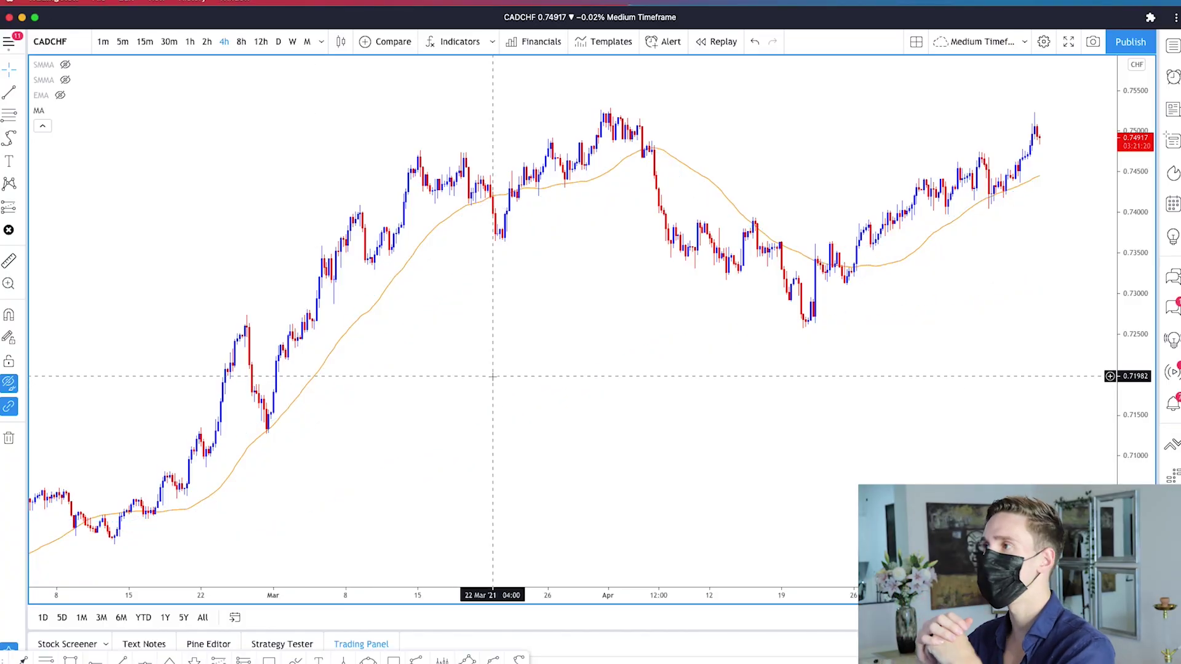
Pan the CADCHF 4h chart toward the most recent candles
left_click_drag(500, 377, 633, 382)
left_click_drag(573, 332, 472, 365)
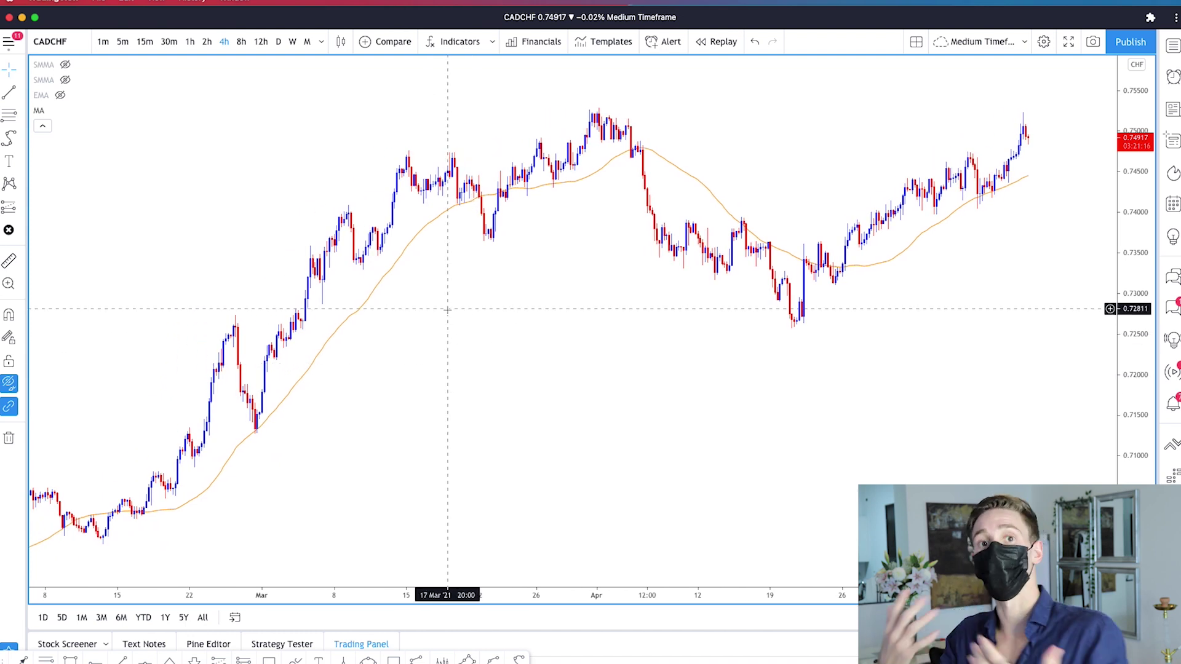
mouse_move(61, 97)
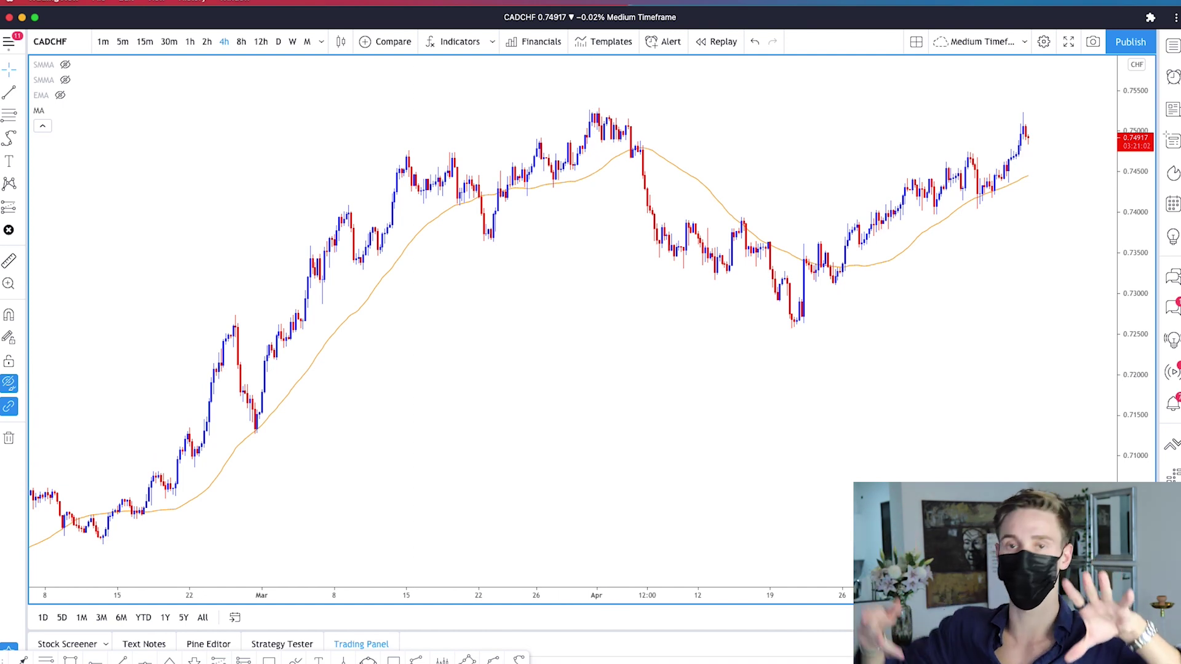
left_click(522, 374)
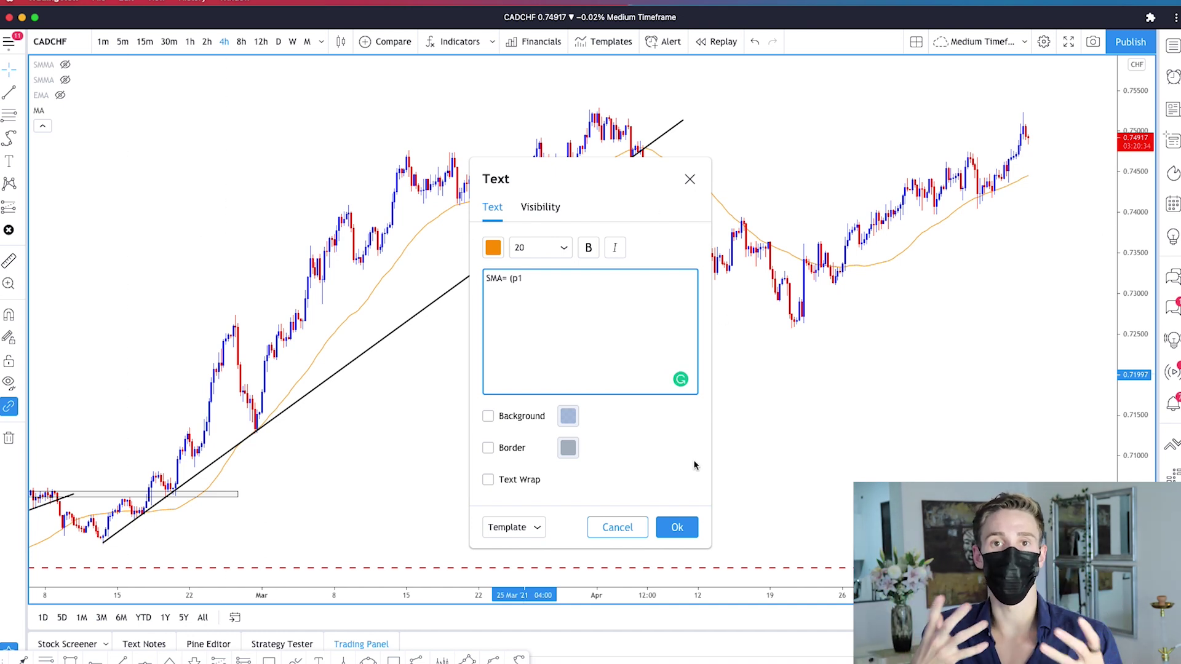
Confirm the 'SMA= (p1' note, check the MA length of 50, then reopen the note
left_click(682, 522)
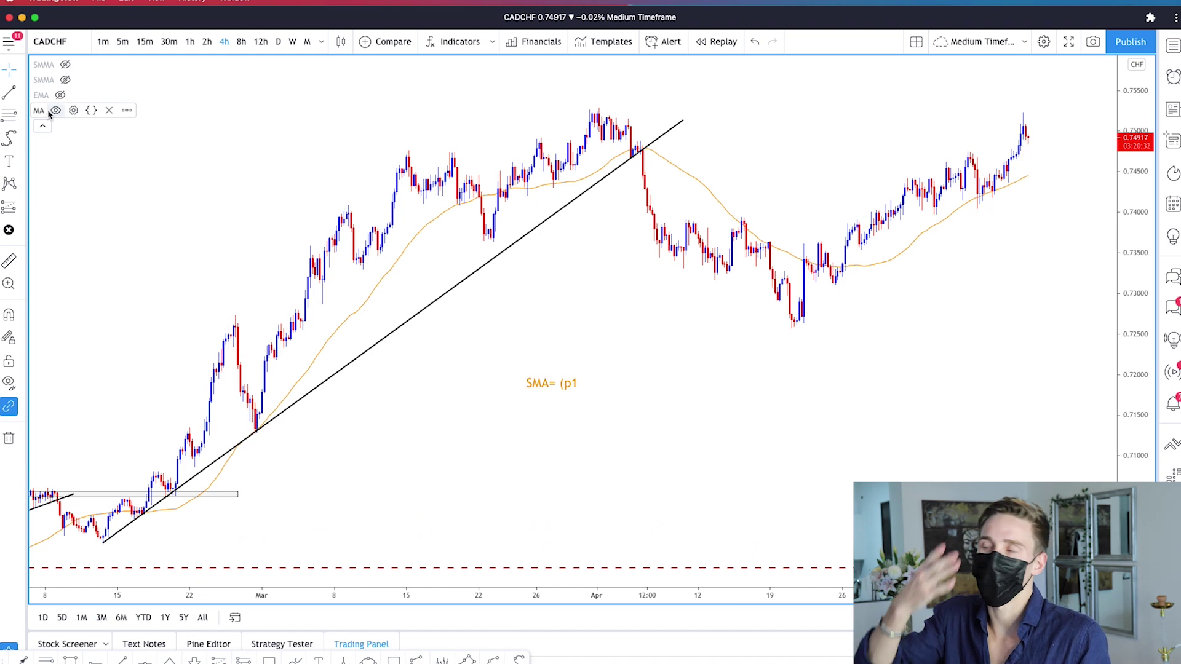
left_click(73, 111)
left_click(495, 305)
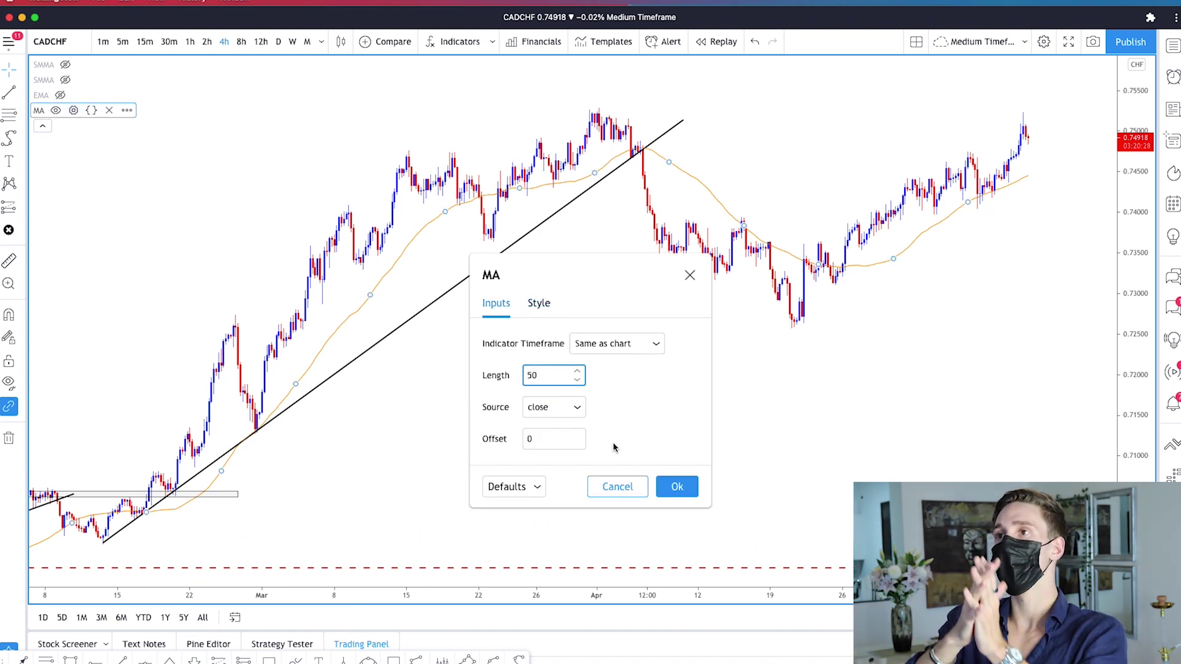
left_click(675, 487)
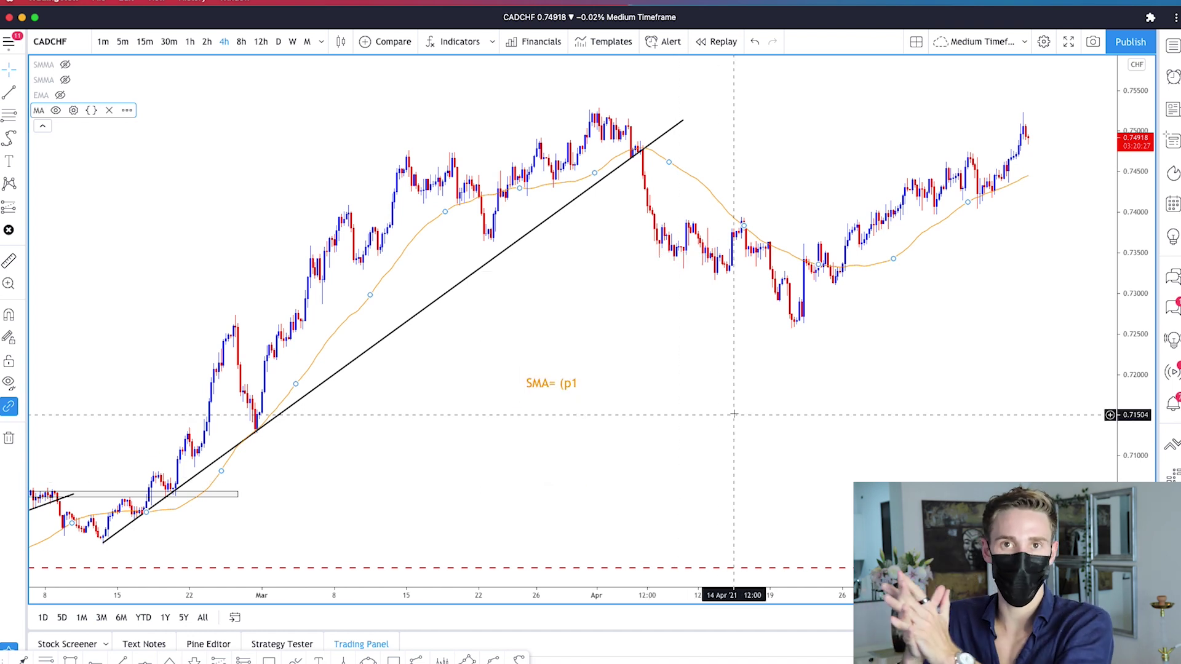
double_click(545, 385)
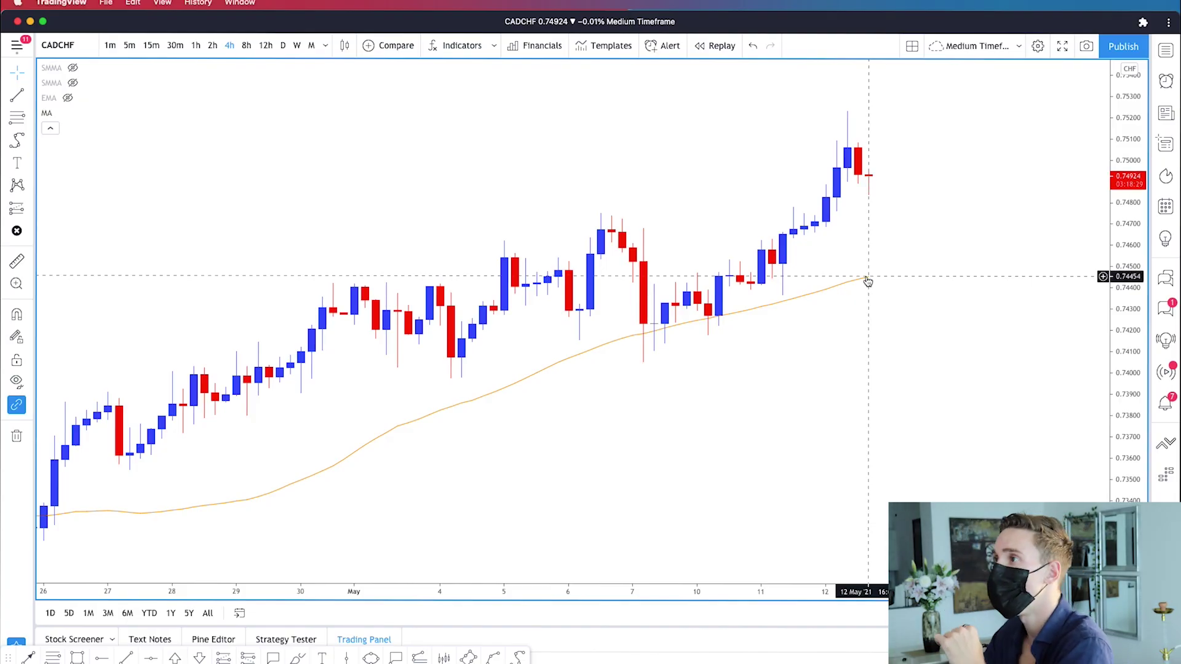
Measure 50 bars back from the latest candle near the MA line, then clear the measurement
left_click(17, 261)
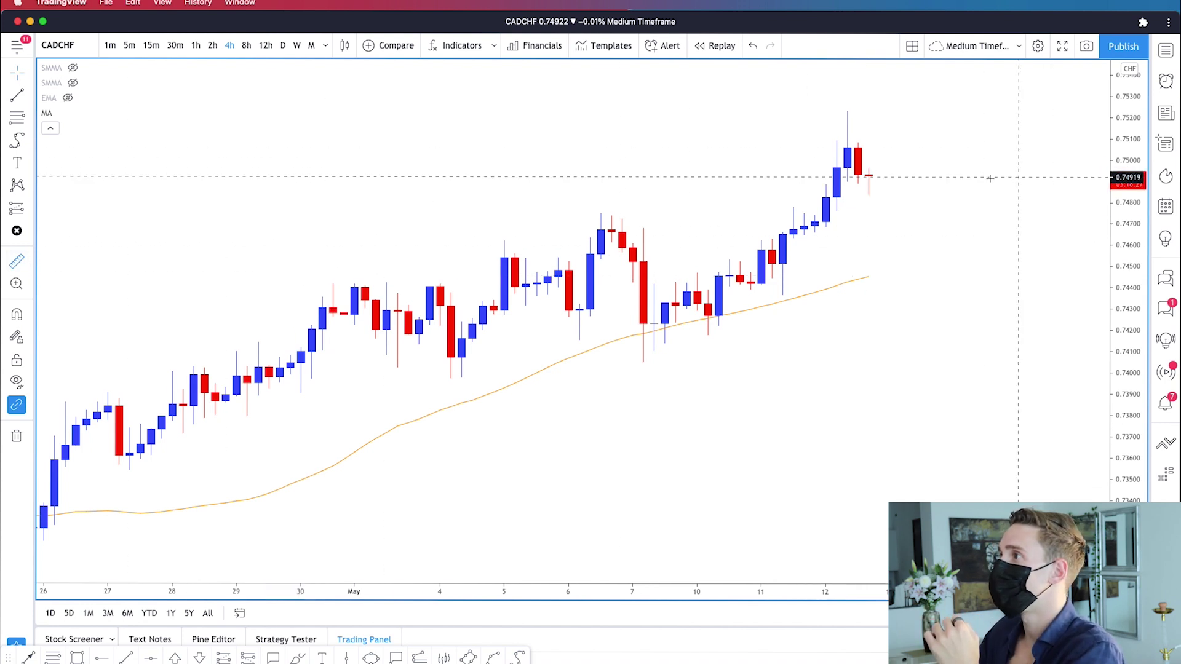
left_click(868, 176)
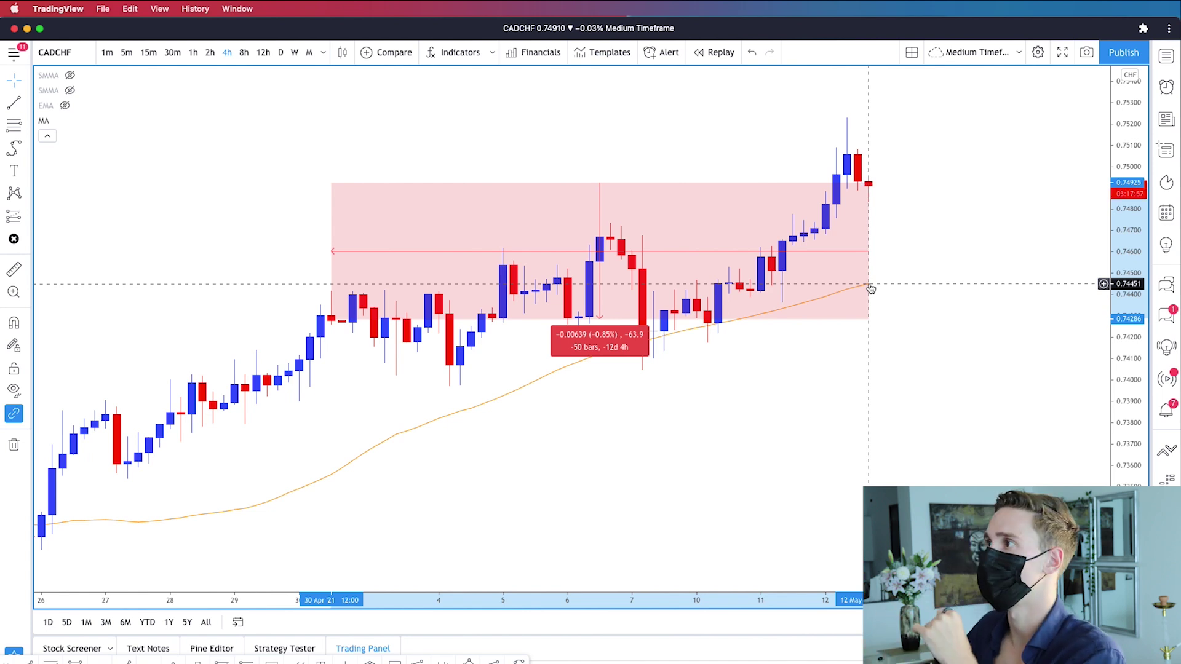
left_click(870, 288)
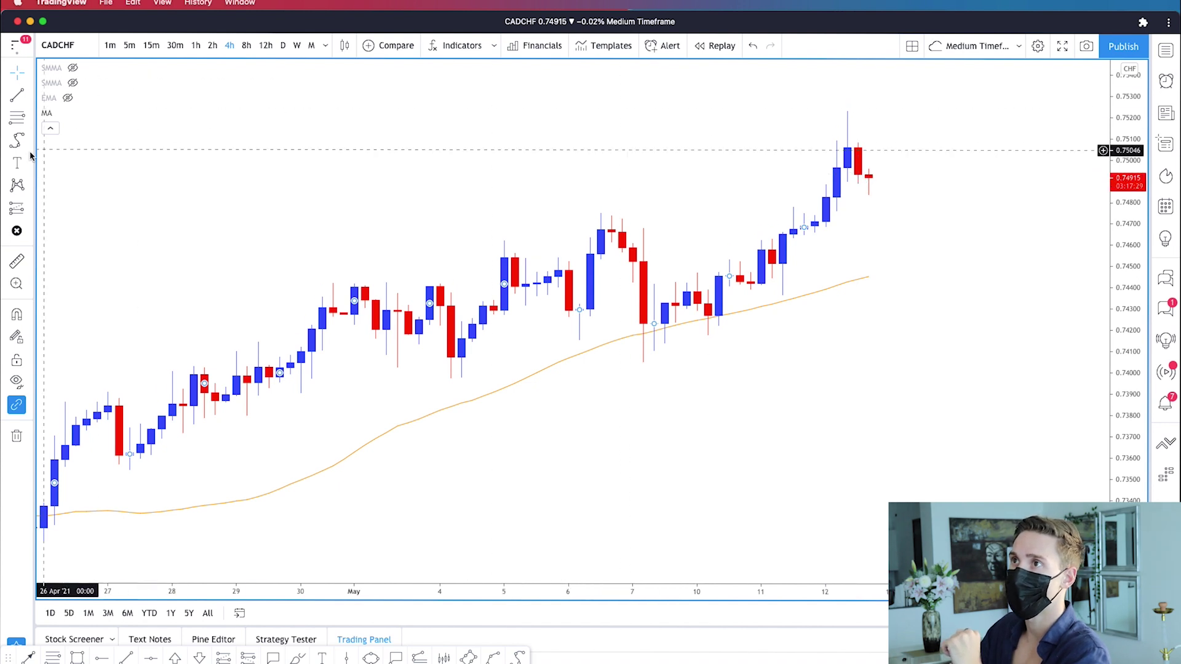
left_click(81, 113)
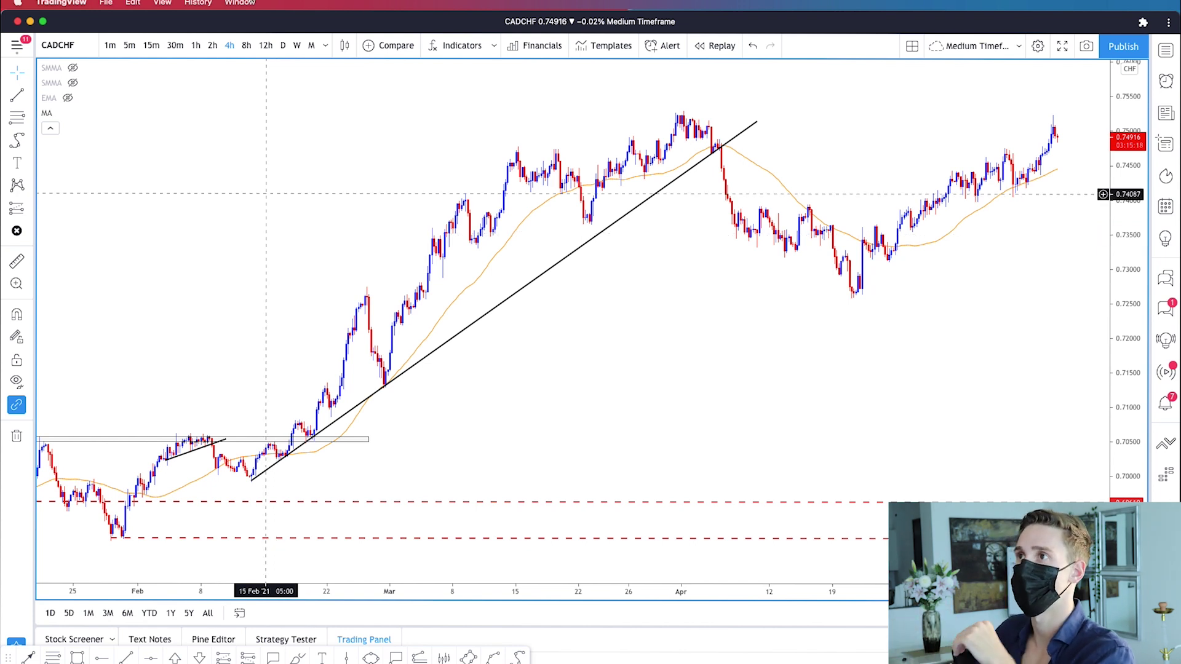
Show the EMA, zoom into the May candles, and measure 10 bars back from the latest candle
left_click(68, 99)
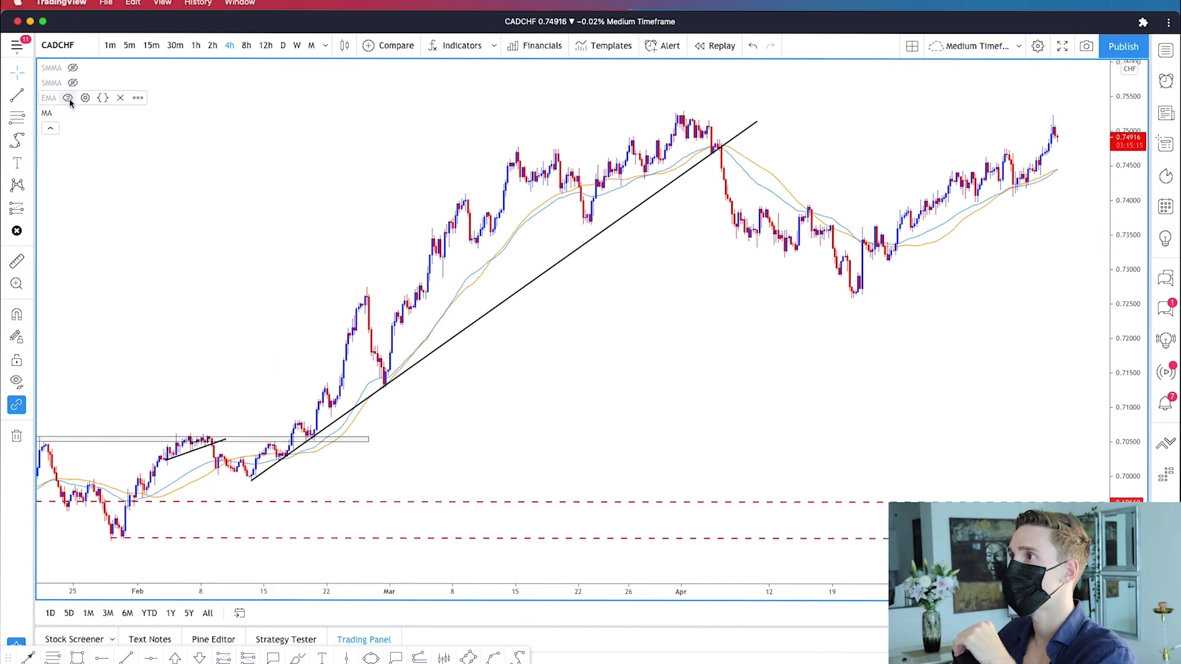
scroll(825, 356, "up", 5)
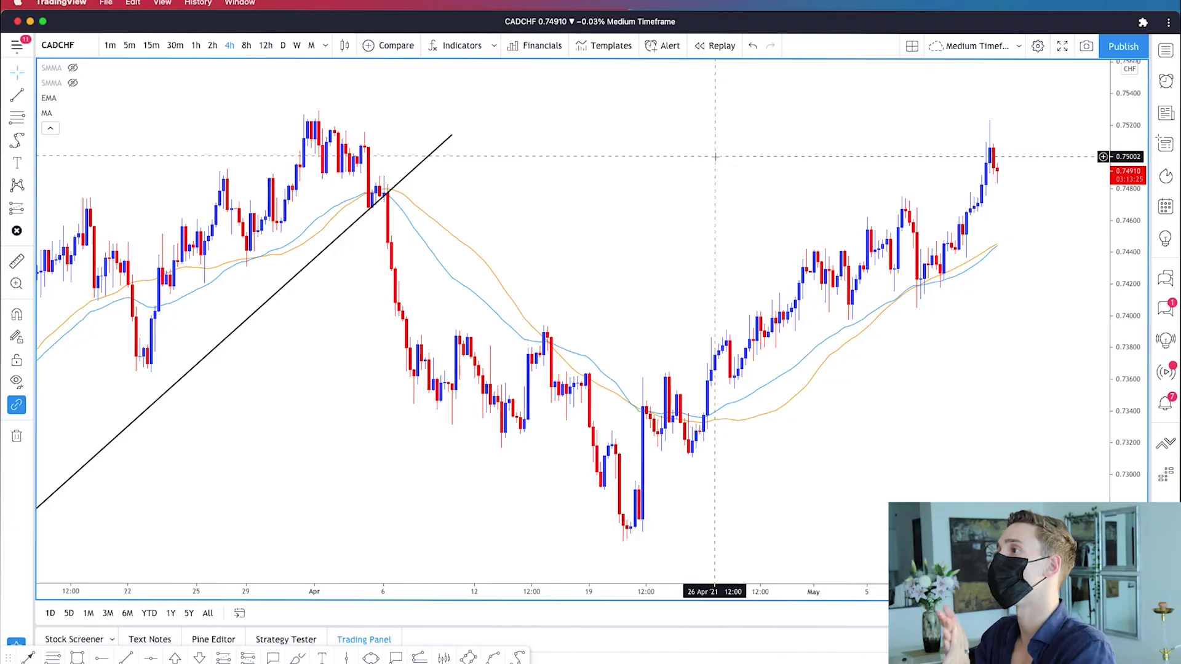
scroll(715, 156, "up", 8)
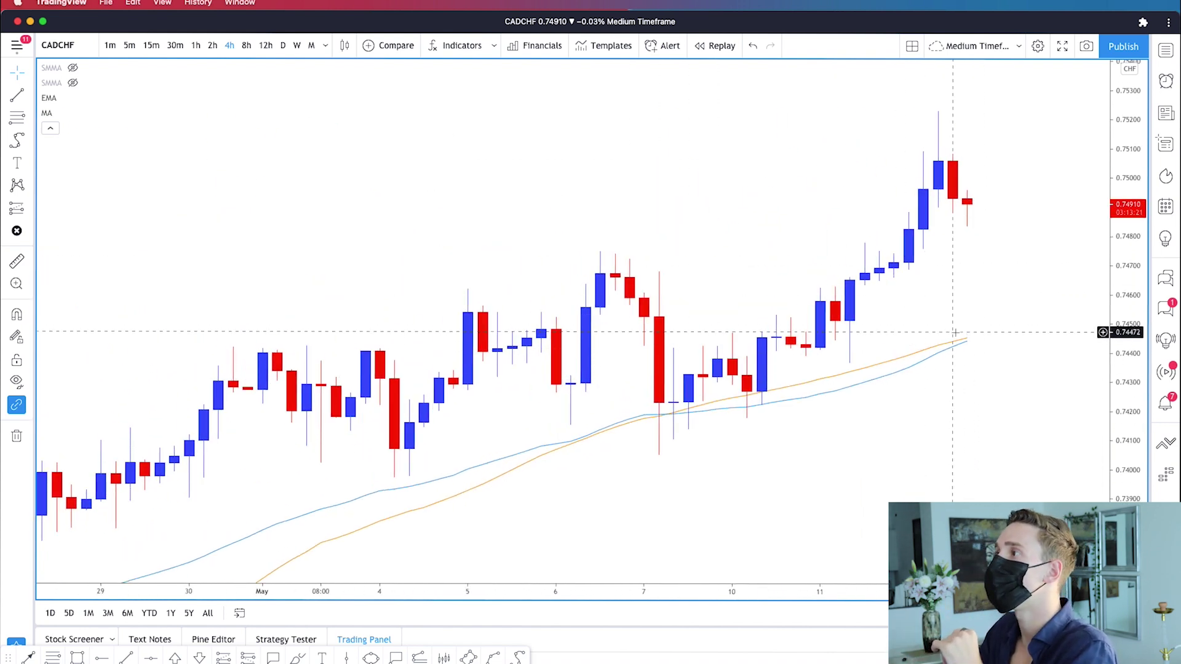
scroll(978, 289, "up", 3)
scroll(884, 289, "up", 4)
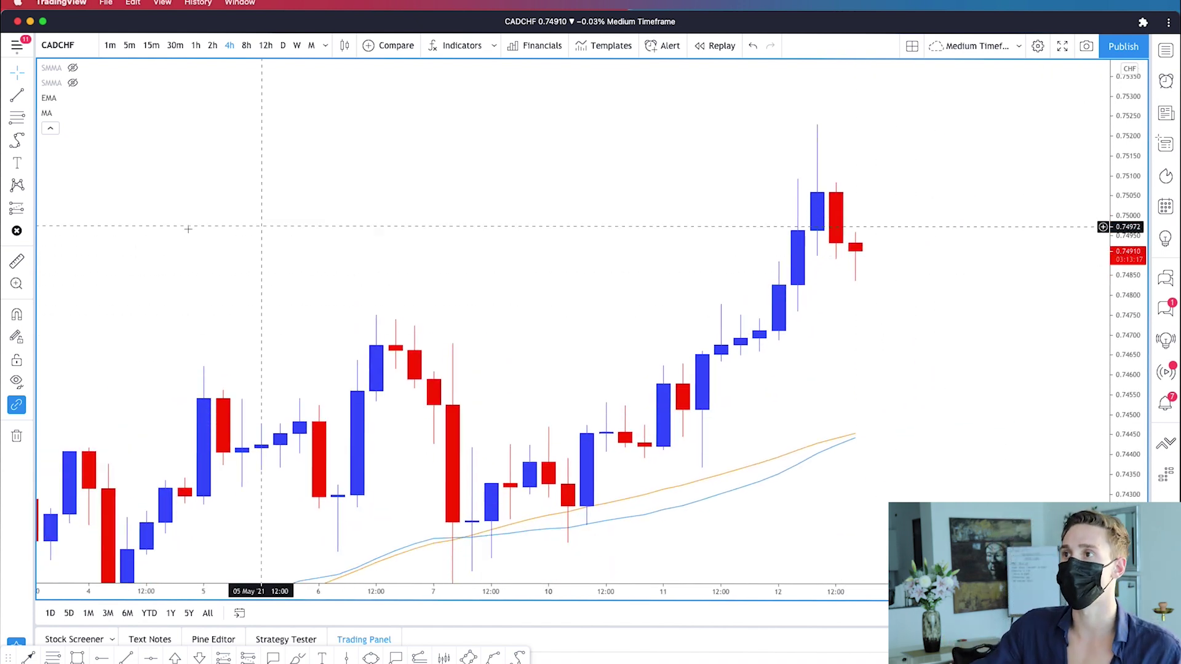
left_click(16, 261)
left_click(854, 250)
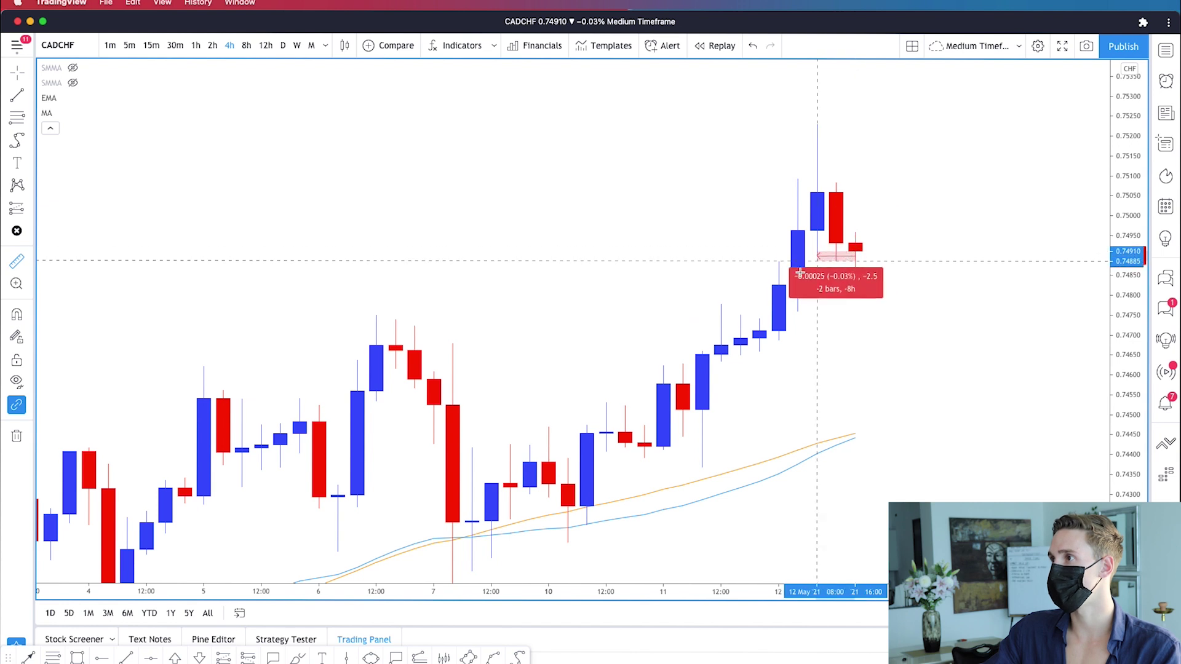
Dismiss the price-range box, leaving the MA and EMA lines under the May candles
left_click(662, 392)
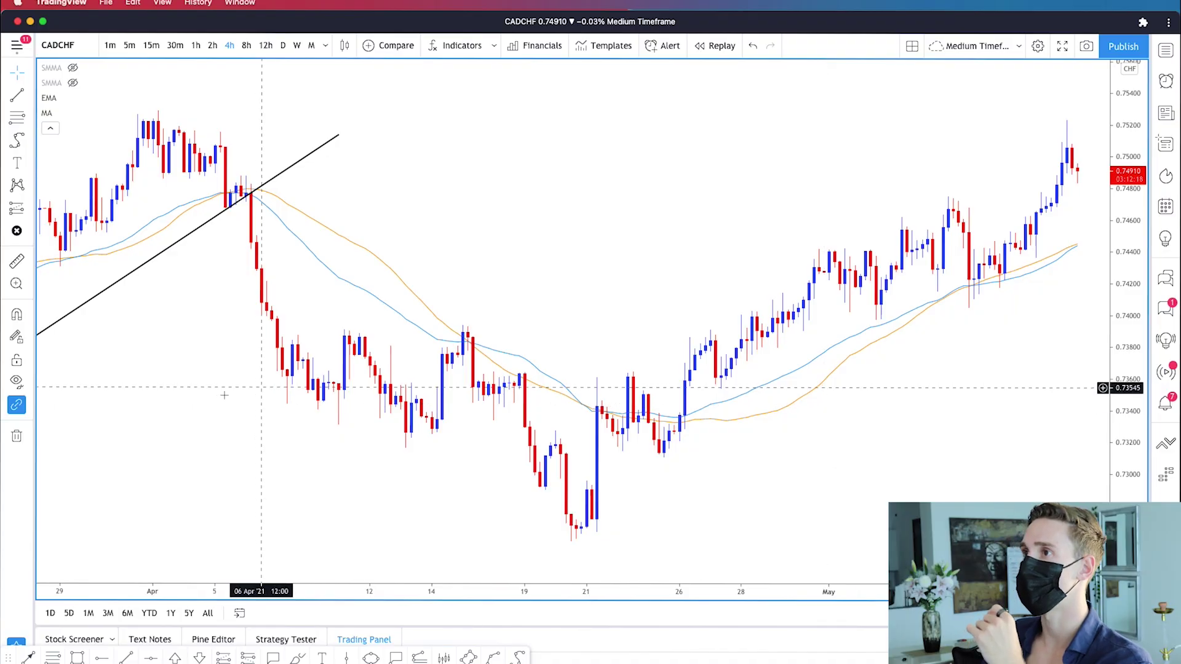
Pan back to mid-February so the entire rising trendline is visible
left_click_drag(224, 395, 891, 366)
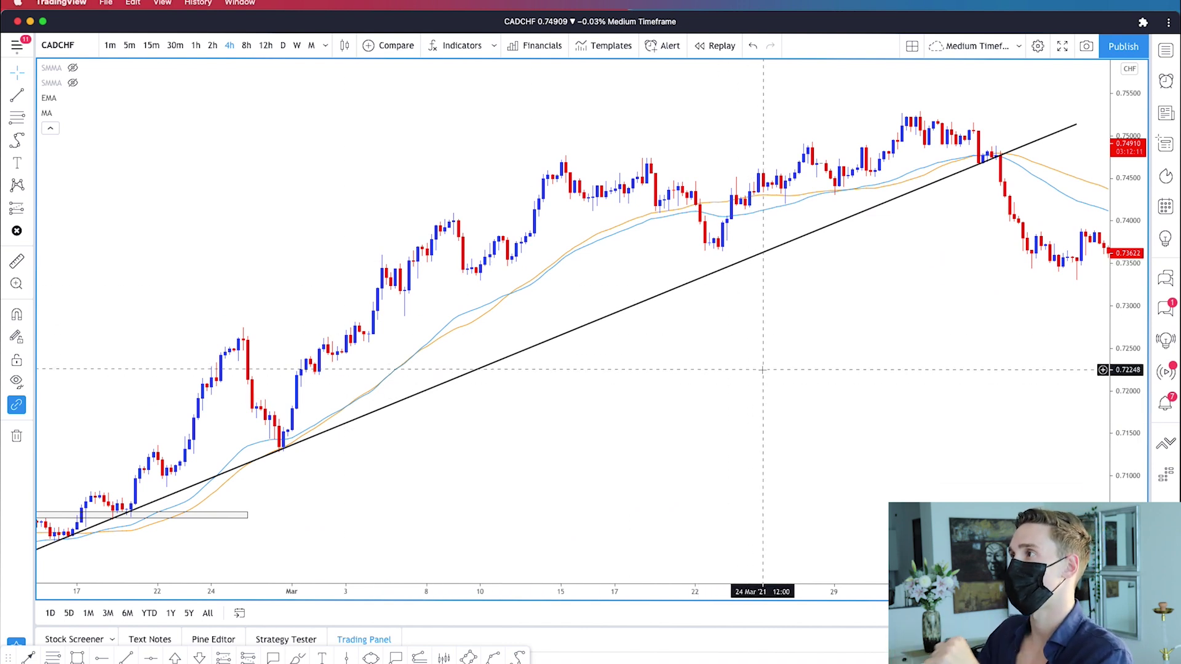
Zoom and pan the chart to span February through late April around the early-April trendline break
scroll(799, 369, "up", 5)
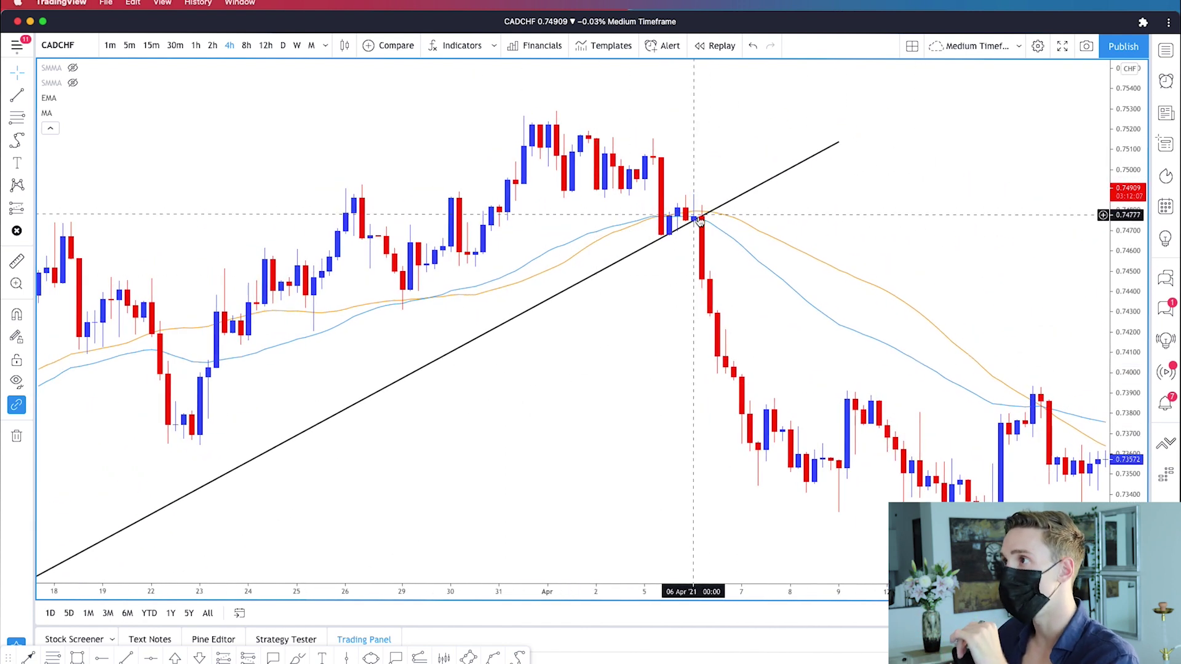
scroll(699, 221, "down", 8)
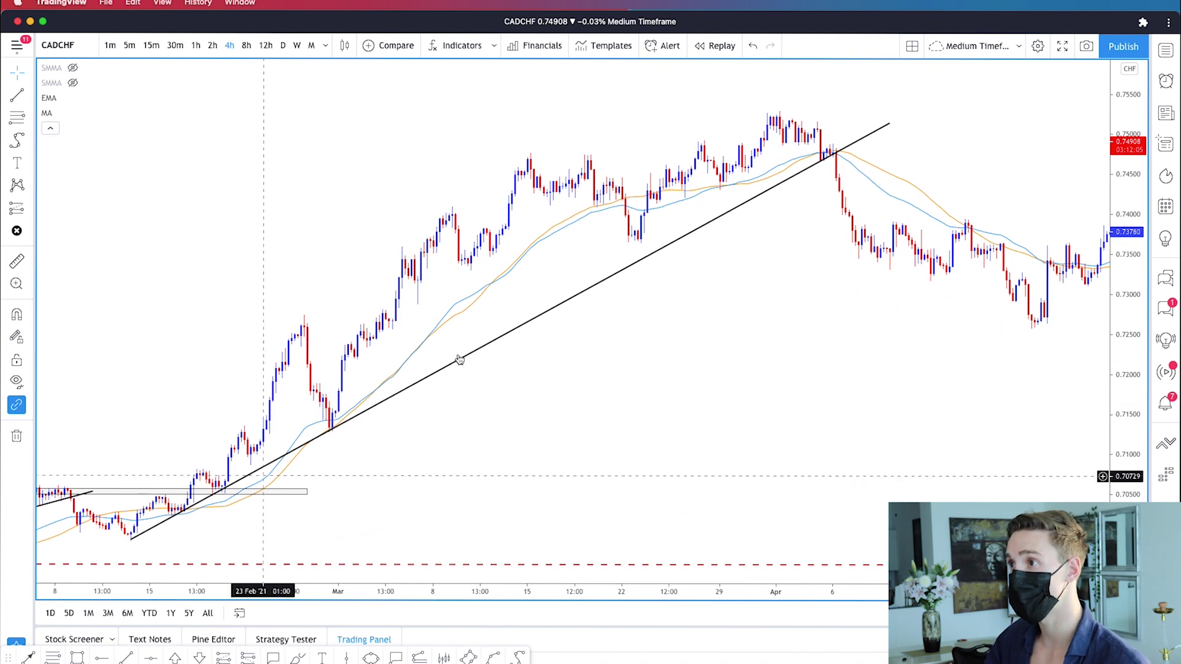
scroll(818, 215, "up", 5)
scroll(570, 348, "up", 3)
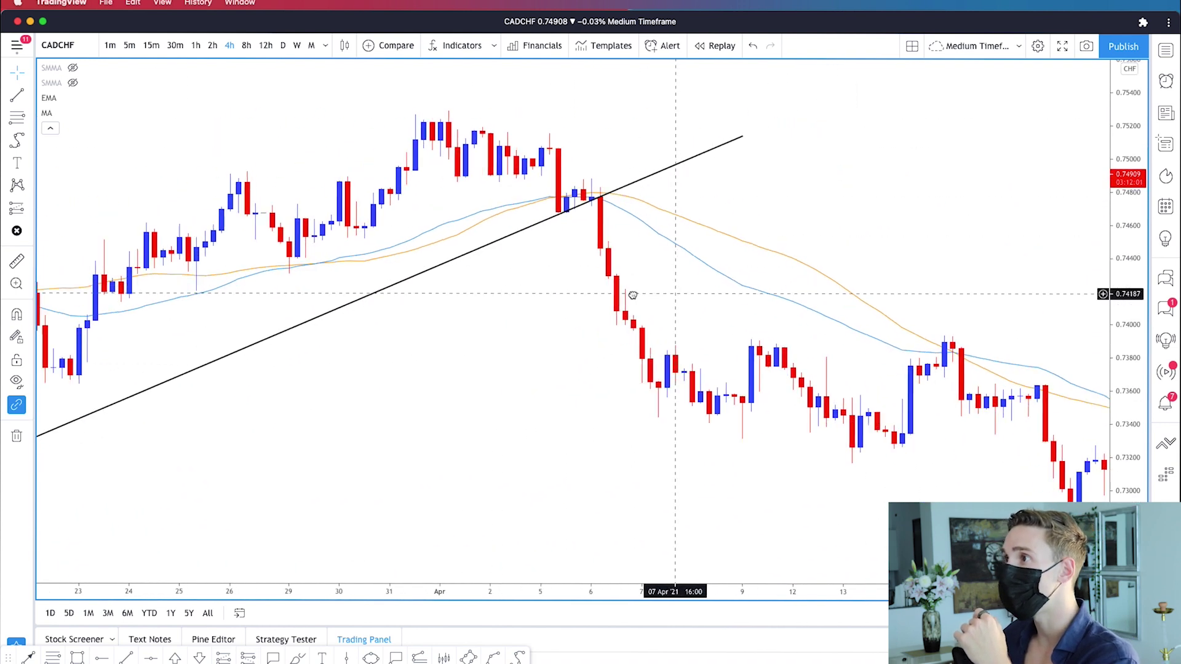
left_click_drag(633, 295, 571, 216)
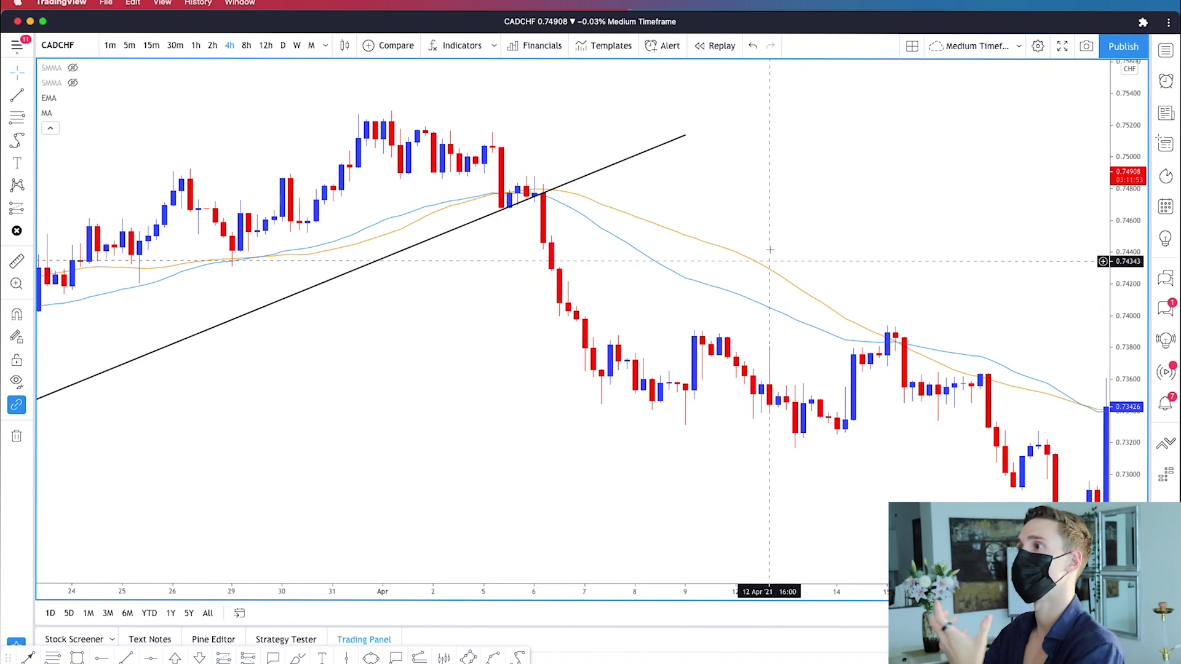
scroll(778, 231, "right", 10)
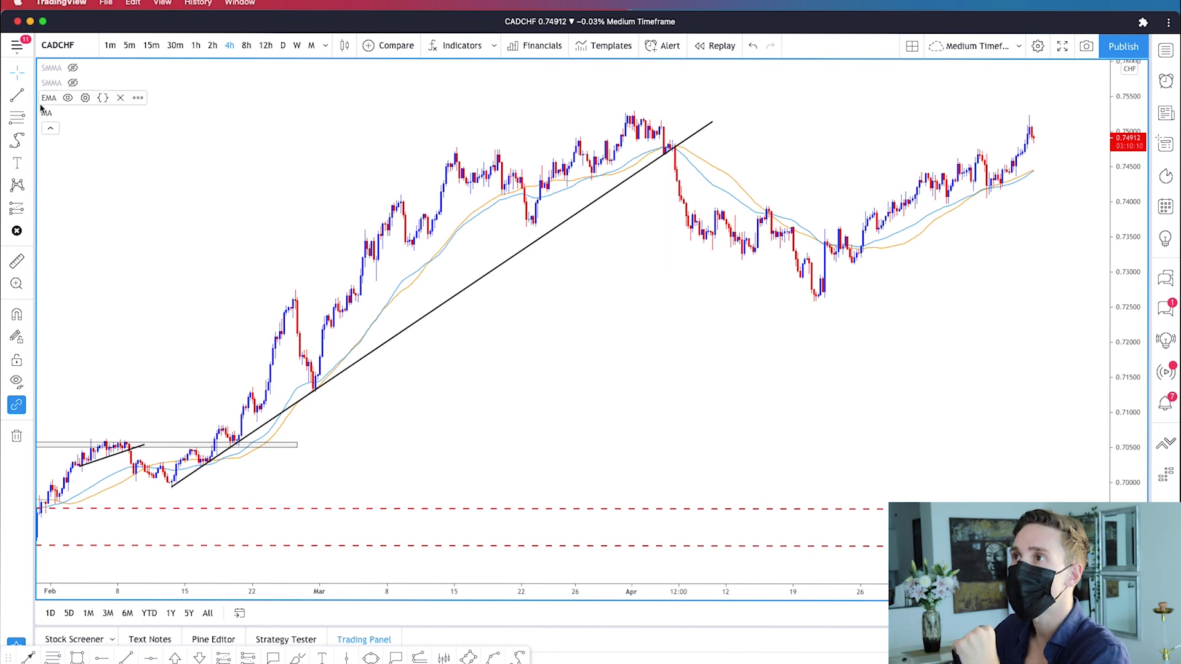
Set the EMA length to 5 and zoom in to see it hug the candles
left_click(85, 98)
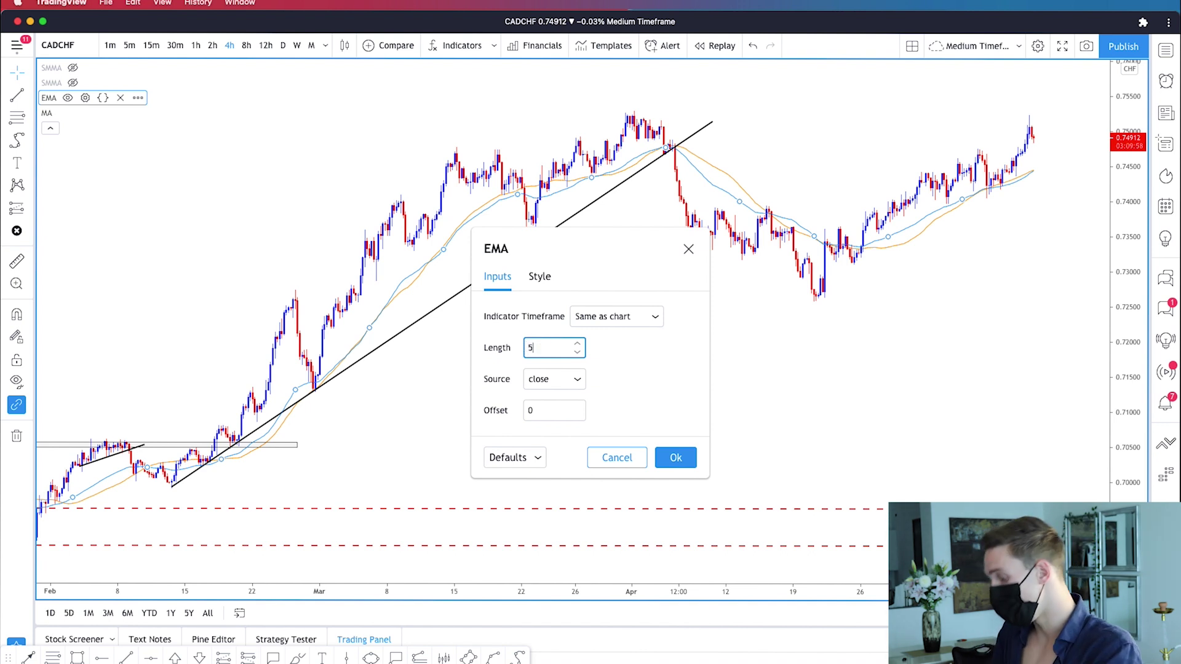
key("Return")
scroll(817, 369, "up", 5)
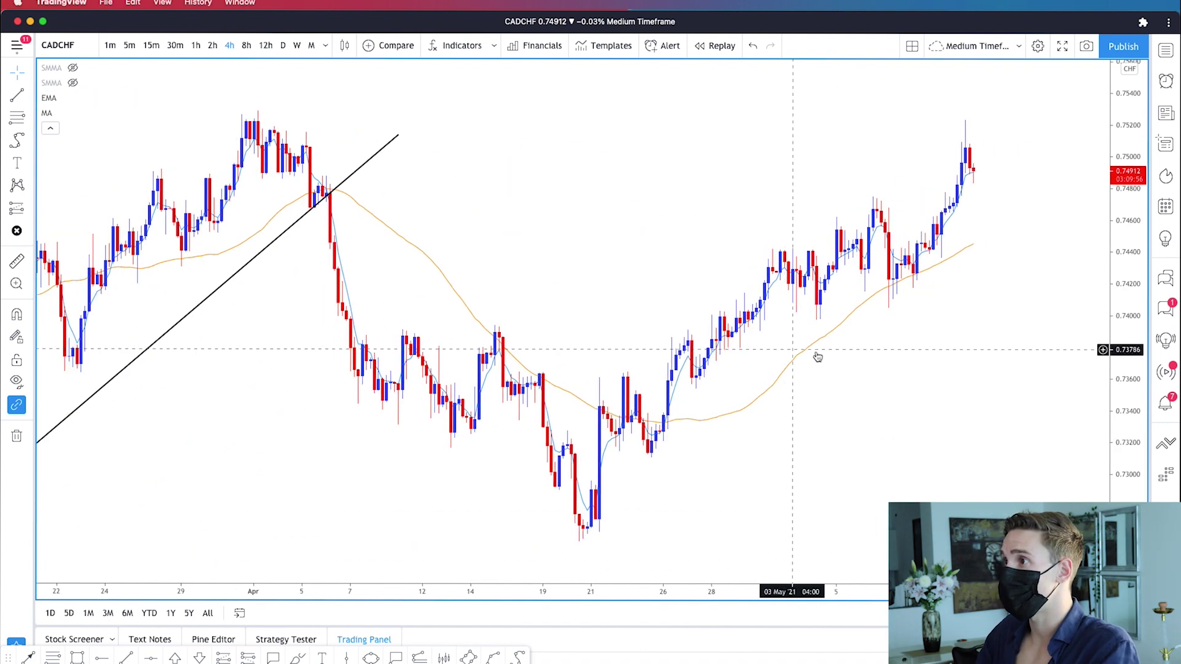
scroll(811, 455, "up", 4)
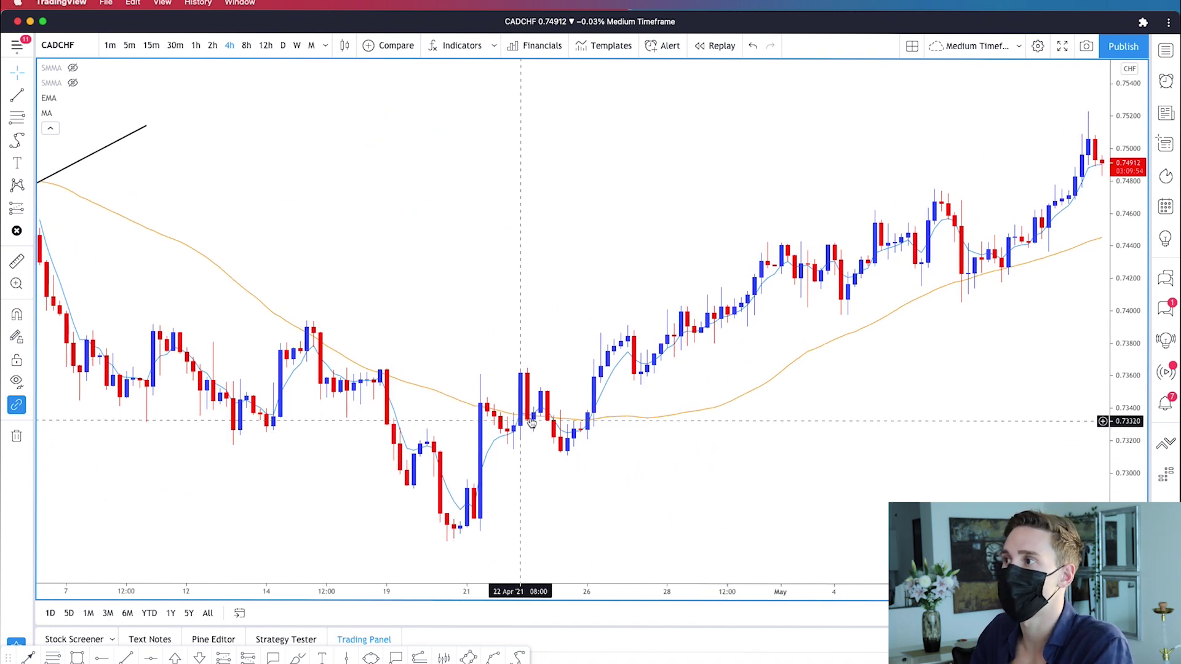
Change the EMA length to 500 and frame February through May
double_click(610, 381)
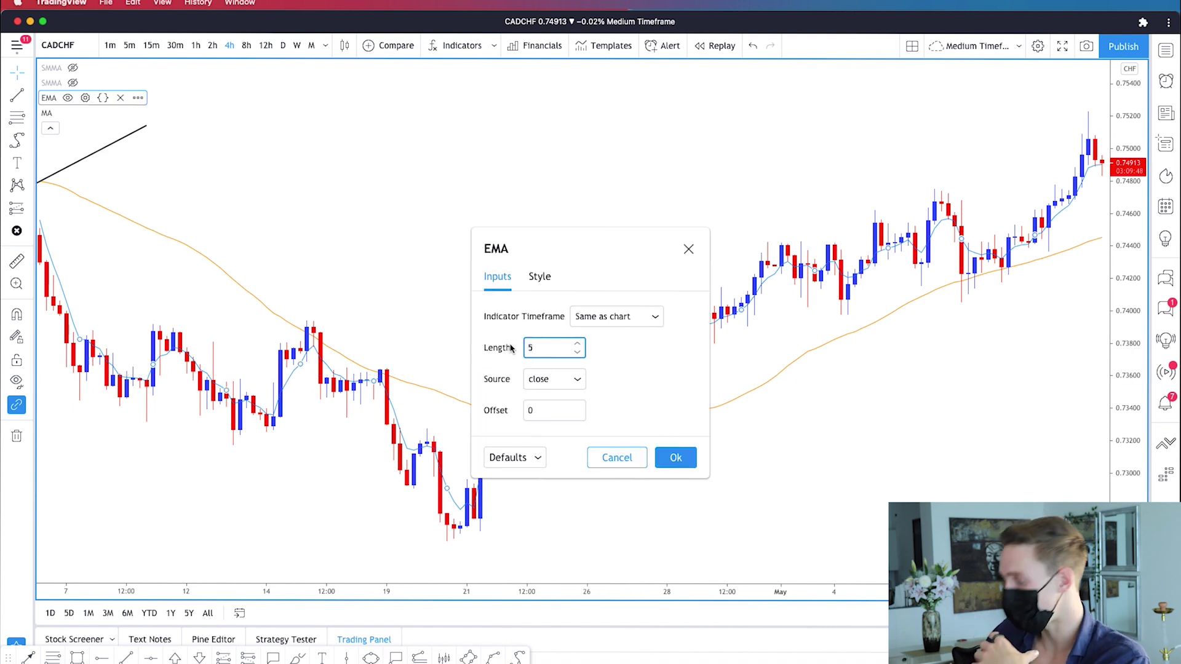
left_click(675, 457)
scroll(689, 286, "down", 5)
scroll(964, 404, "down", 3)
left_click_drag(964, 405, 736, 422)
scroll(860, 403, "up", 5)
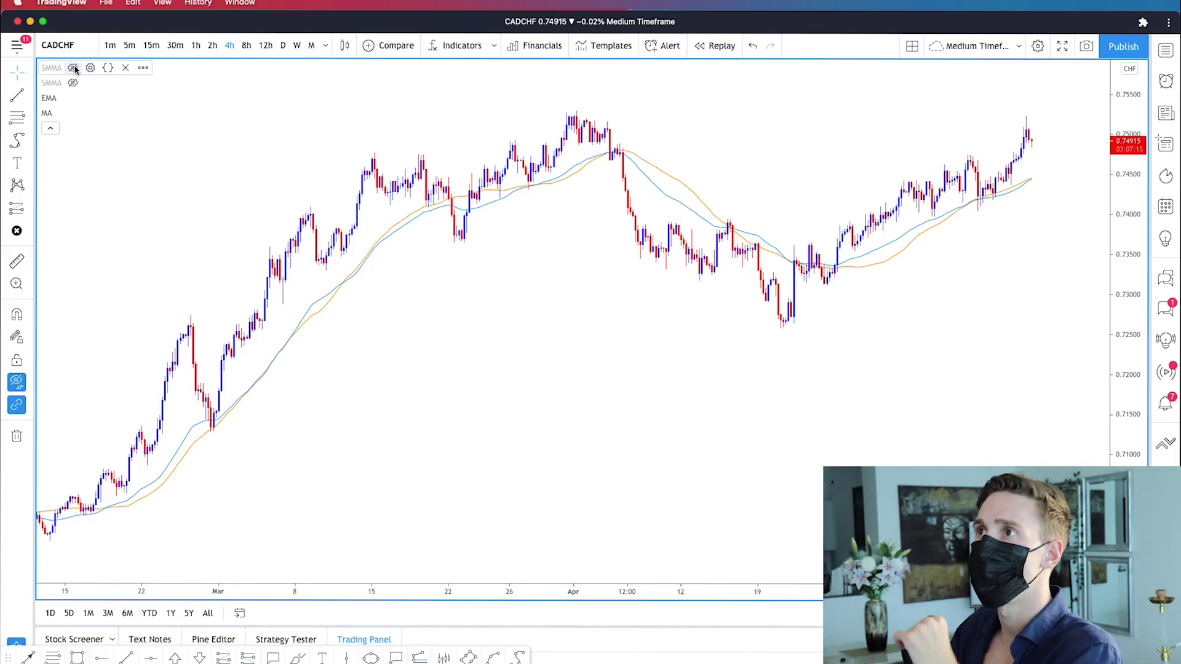
Unhide the first SMMA and select its pink dotted line below the MA and EMA
left_click(73, 68)
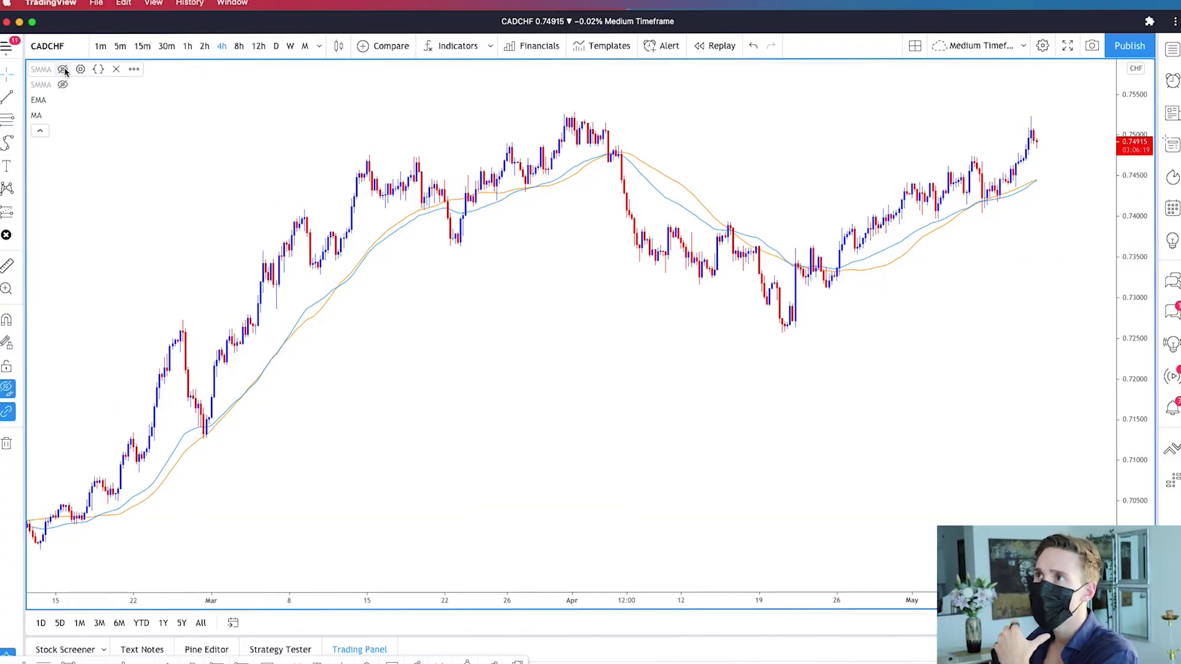
left_click(64, 69)
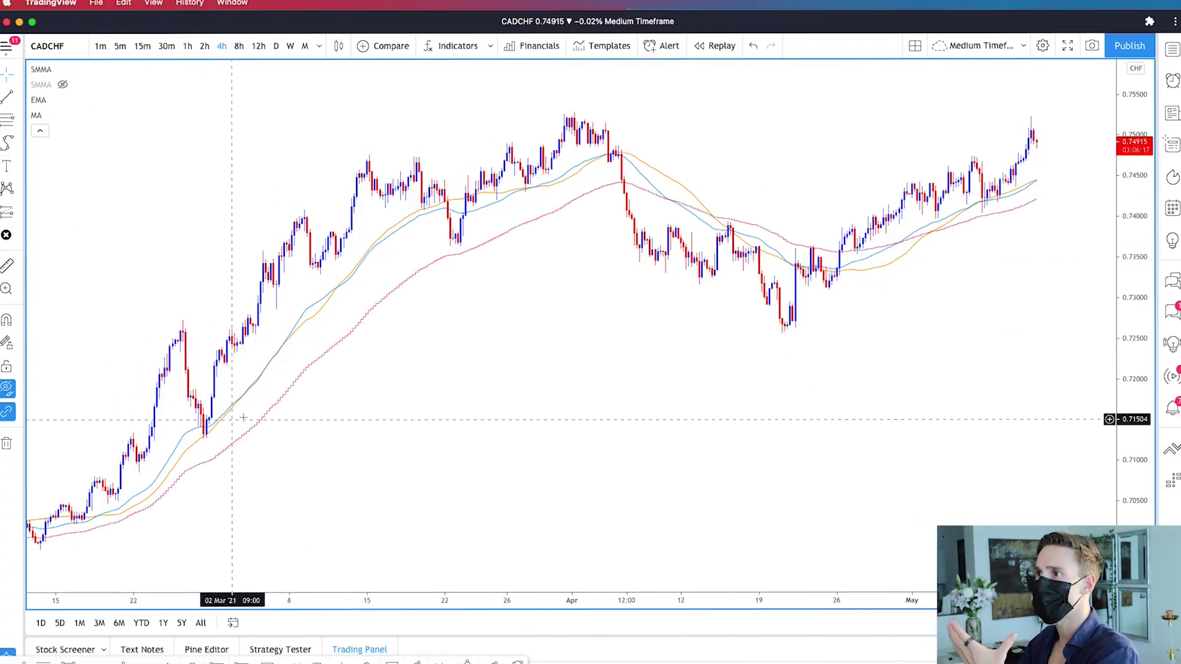
left_click(267, 413)
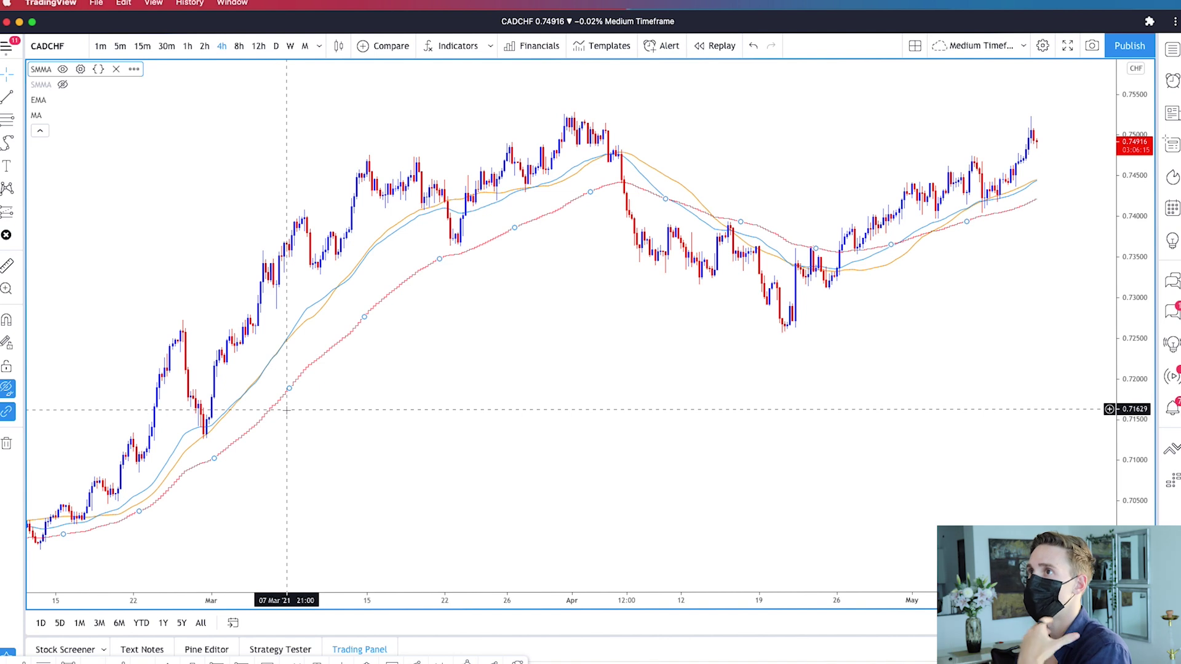